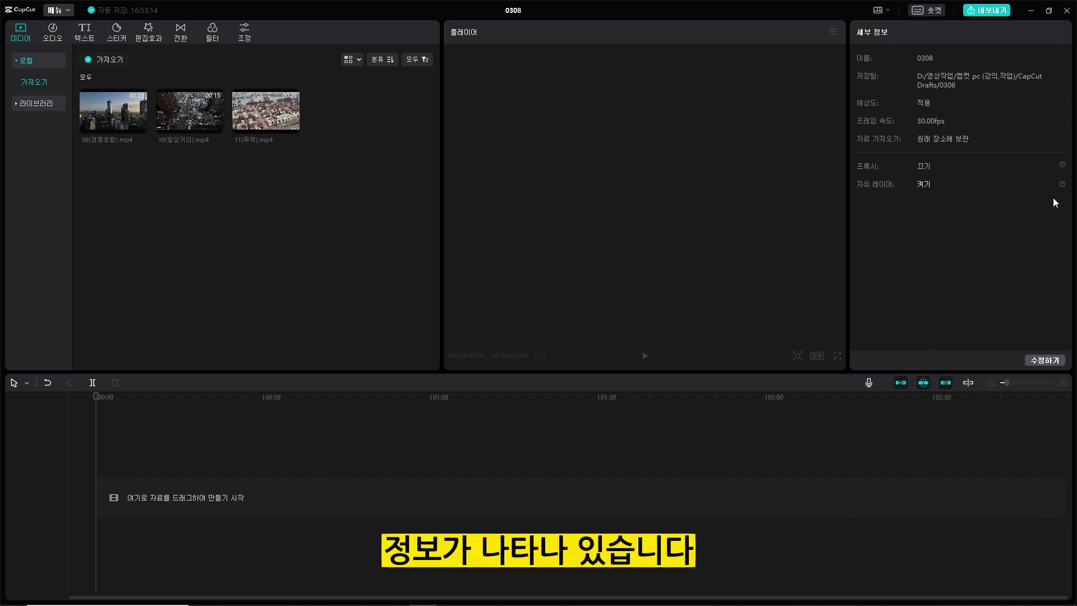
# Change the project's resolution to a custom 1080 x 1920 and save the project settings.
pyautogui.click(1044, 360)
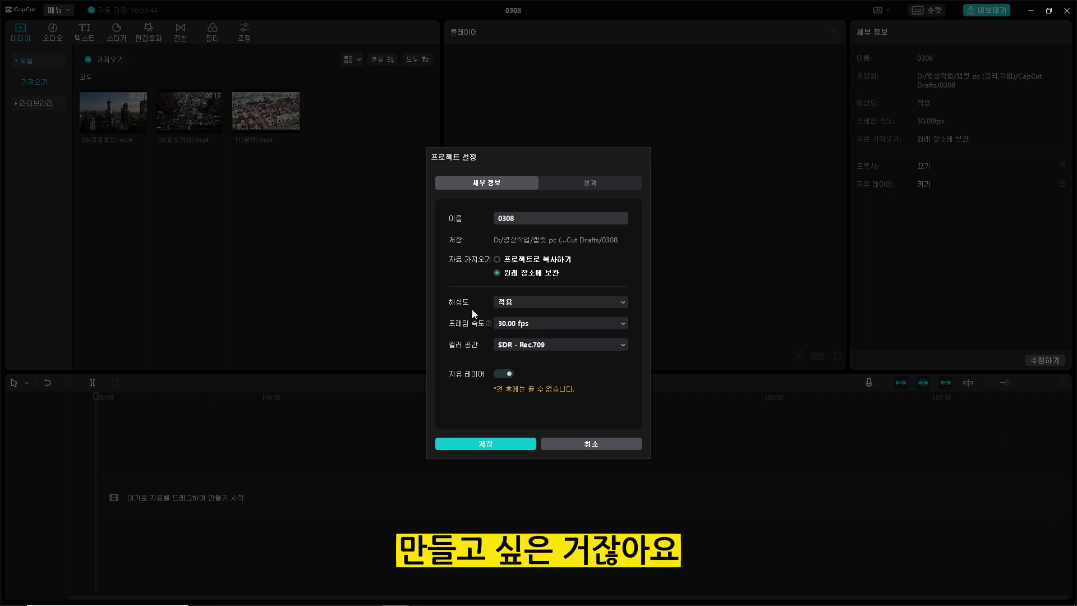
pyautogui.click(587, 302)
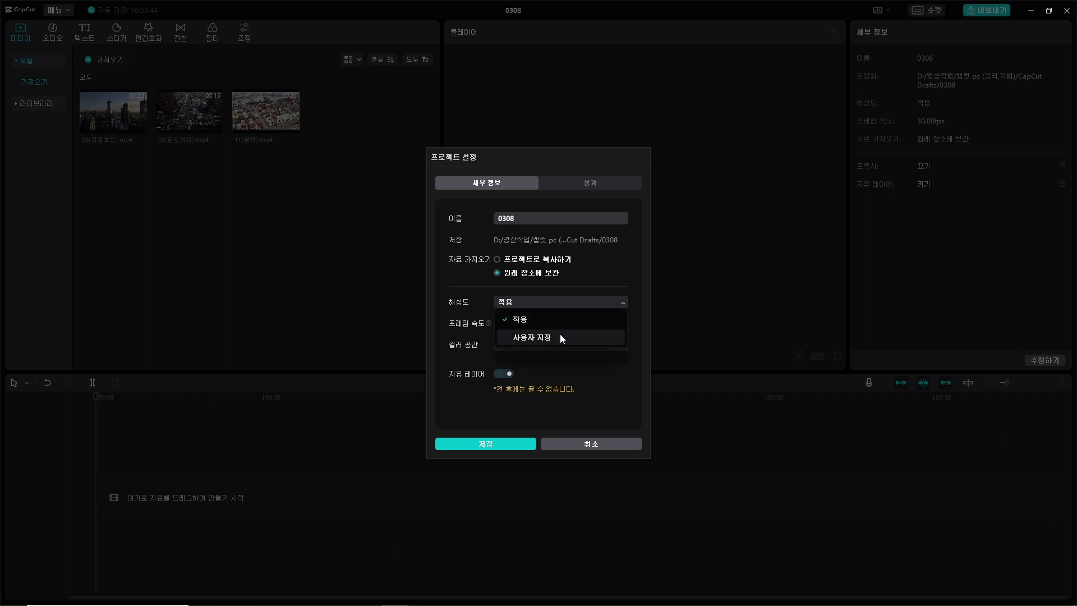
pyautogui.click(559, 332)
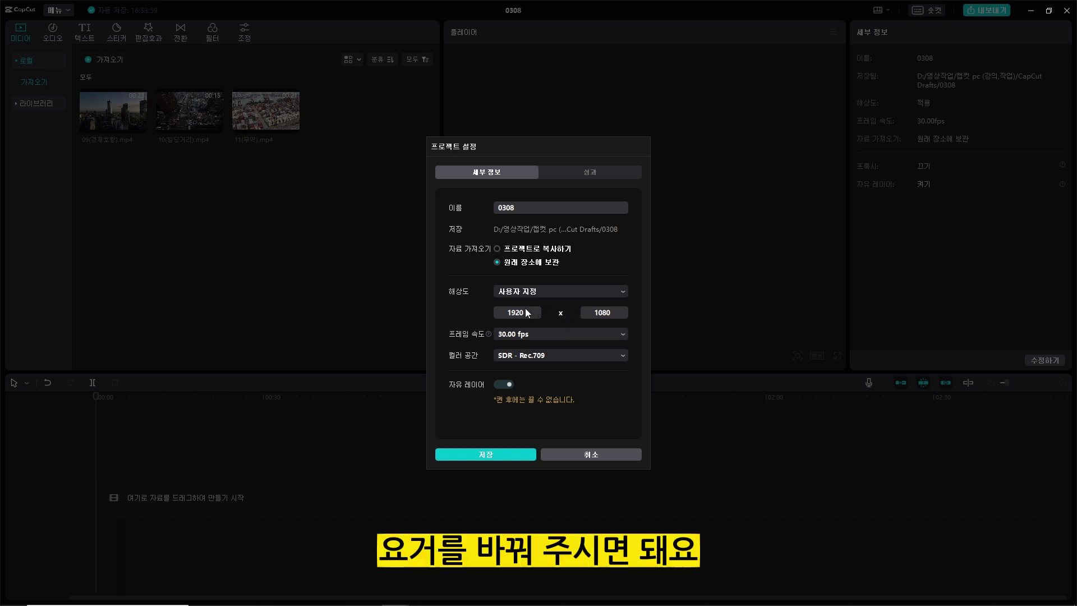
pyautogui.moveTo(527, 313); pyautogui.dragTo(454, 312)
pyautogui.write('1080')
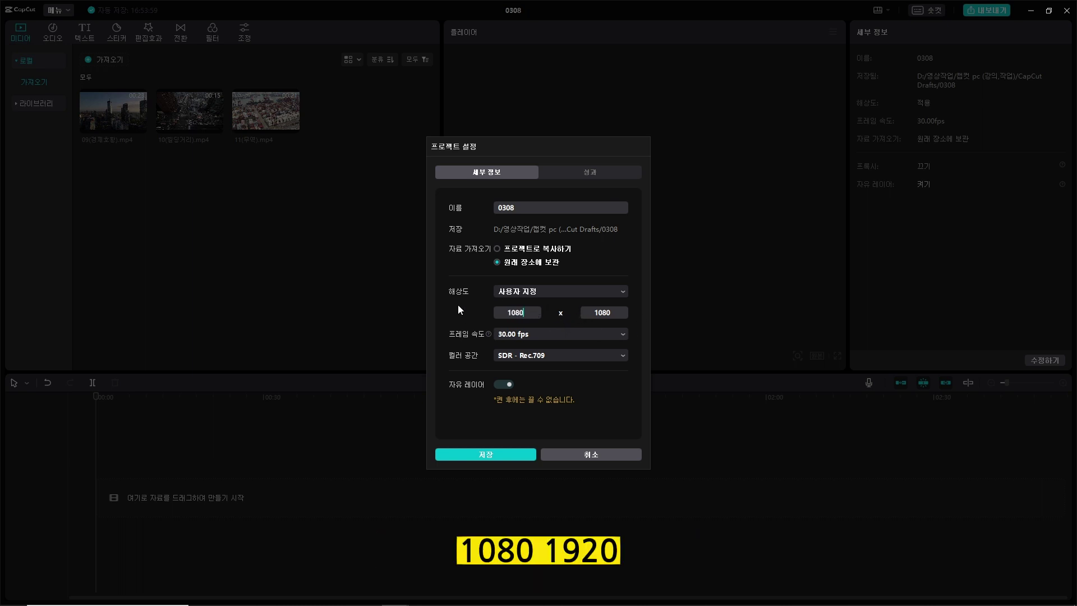
pyautogui.press('Tab')
pyautogui.write('1920')
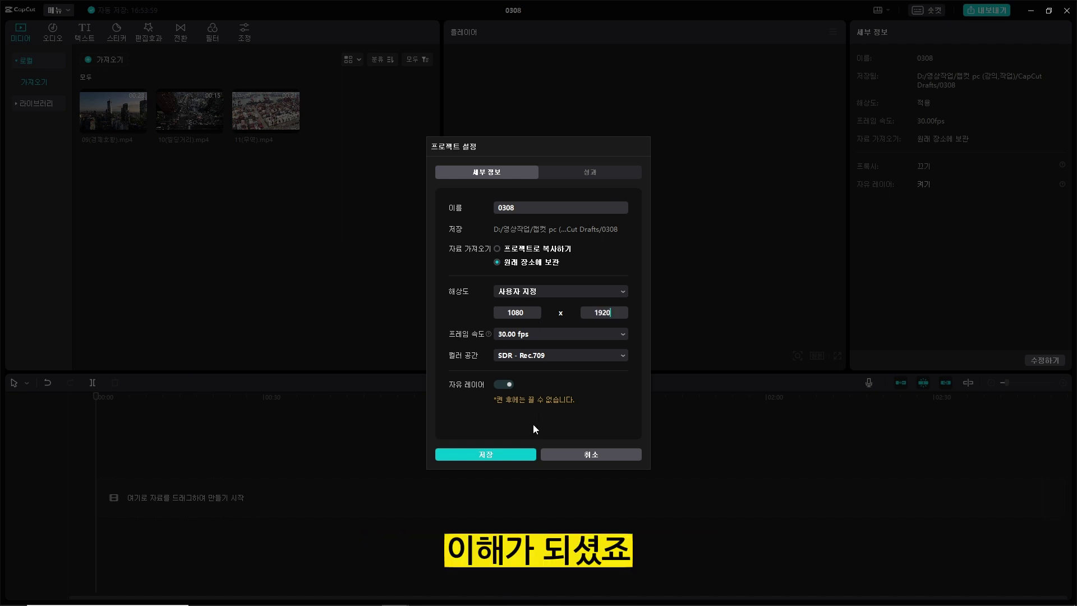
pyautogui.click(509, 453)
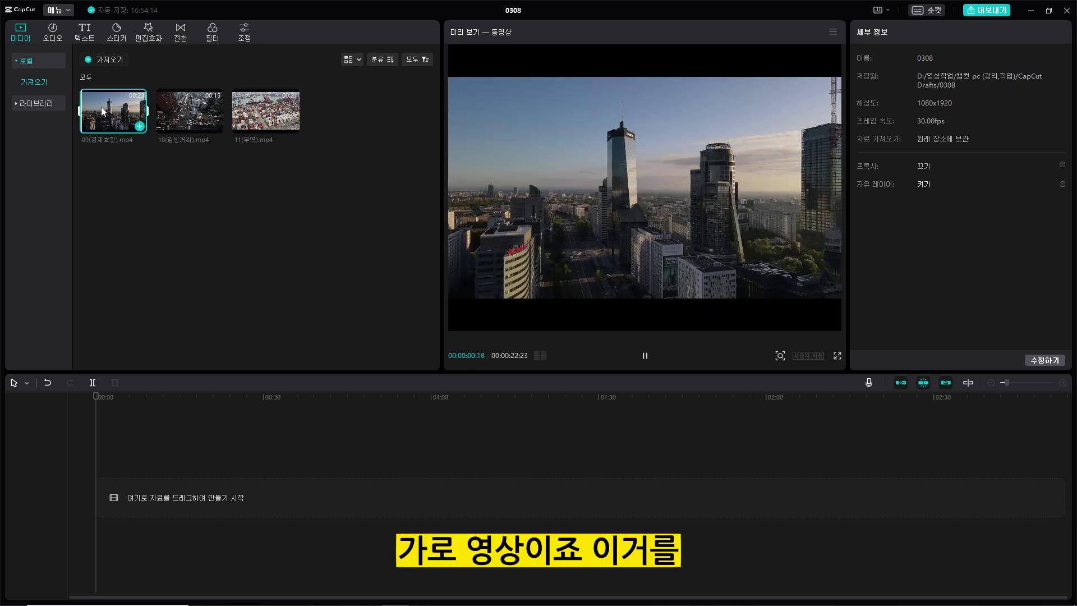
# Place all three imported video clips at the start of the timeline and preview the footage.
pyautogui.moveTo(353, 92); pyautogui.dragTo(111, 156)
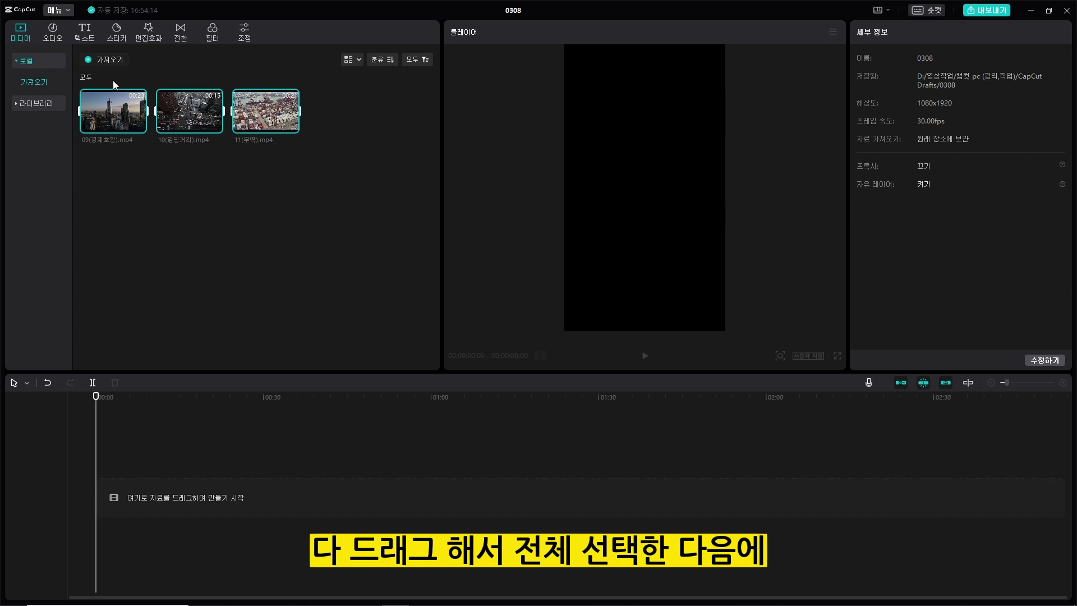
pyautogui.moveTo(119, 99); pyautogui.dragTo(94, 500)
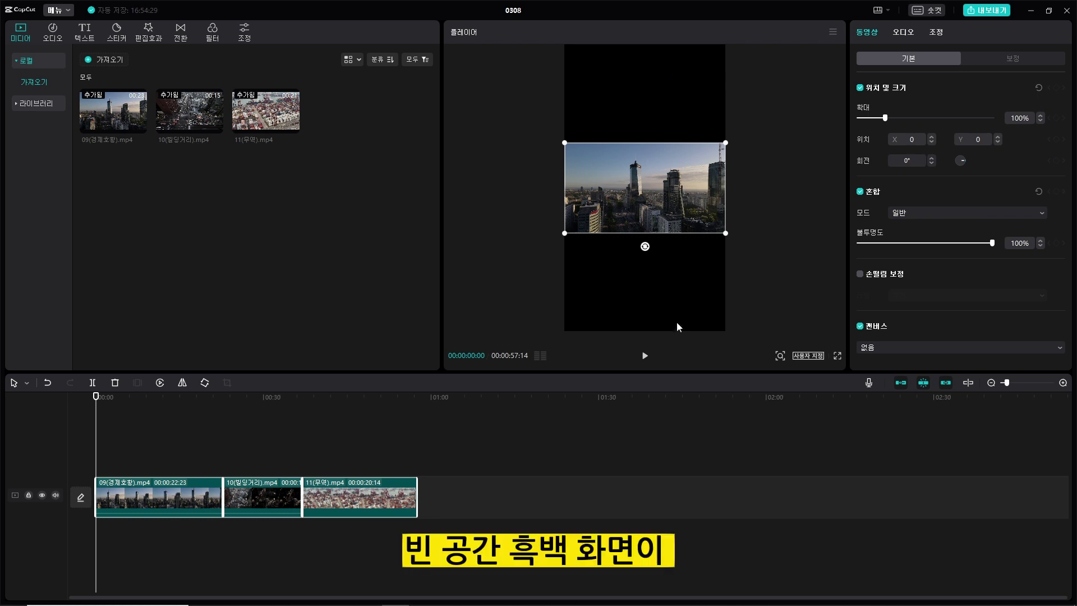
pyautogui.press('space')
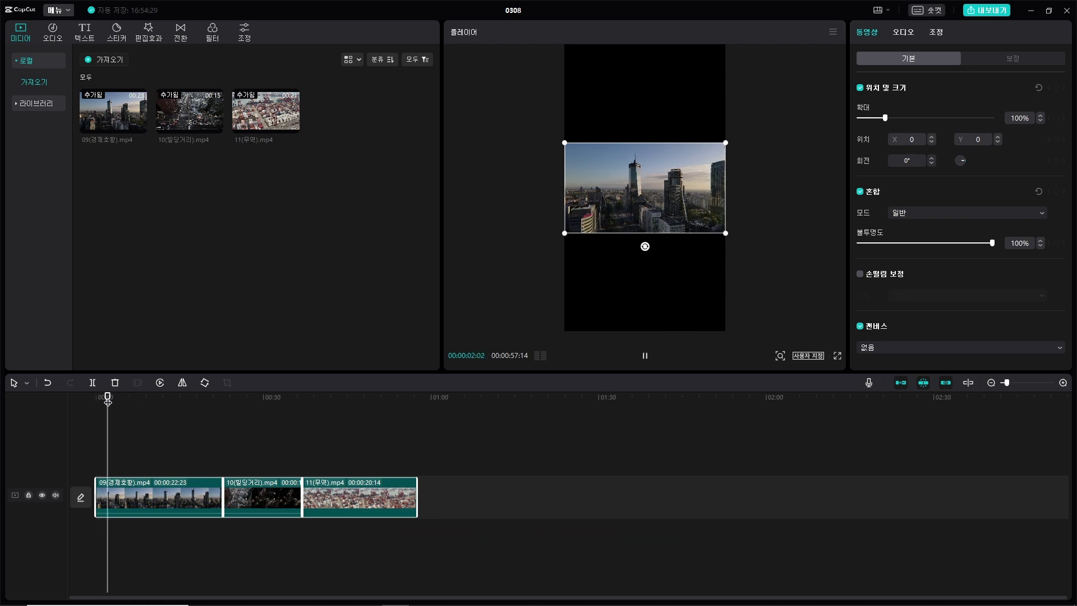
pyautogui.click(169, 399)
pyautogui.moveTo(183, 410); pyautogui.dragTo(62, 412)
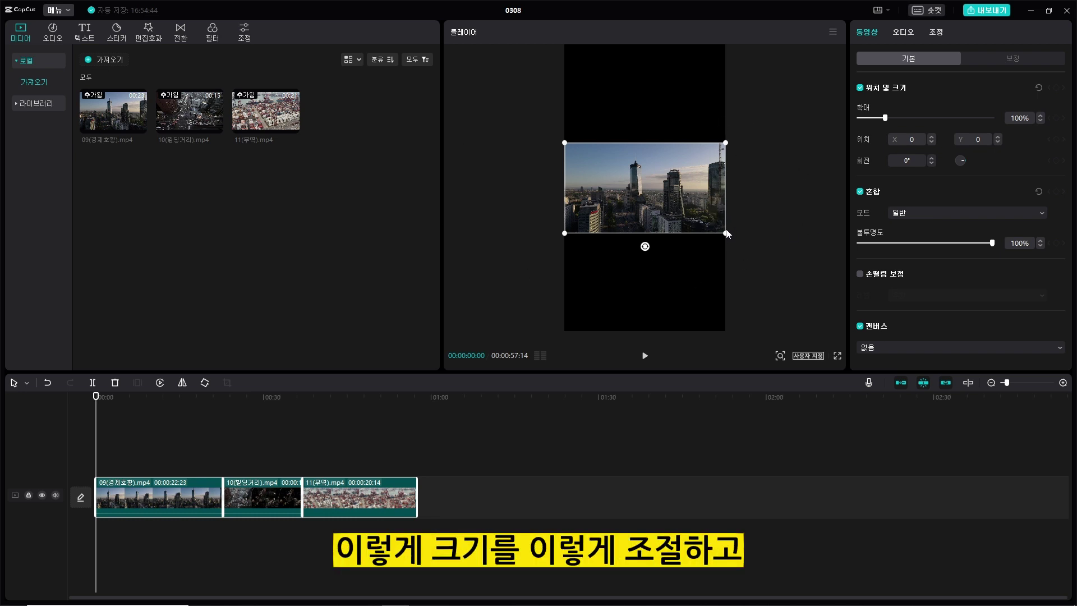
# Try enlarging and repositioning the footage by its frame in the player, check it across the clips, and undo the changes.
pyautogui.moveTo(728, 234); pyautogui.dragTo(758, 260)
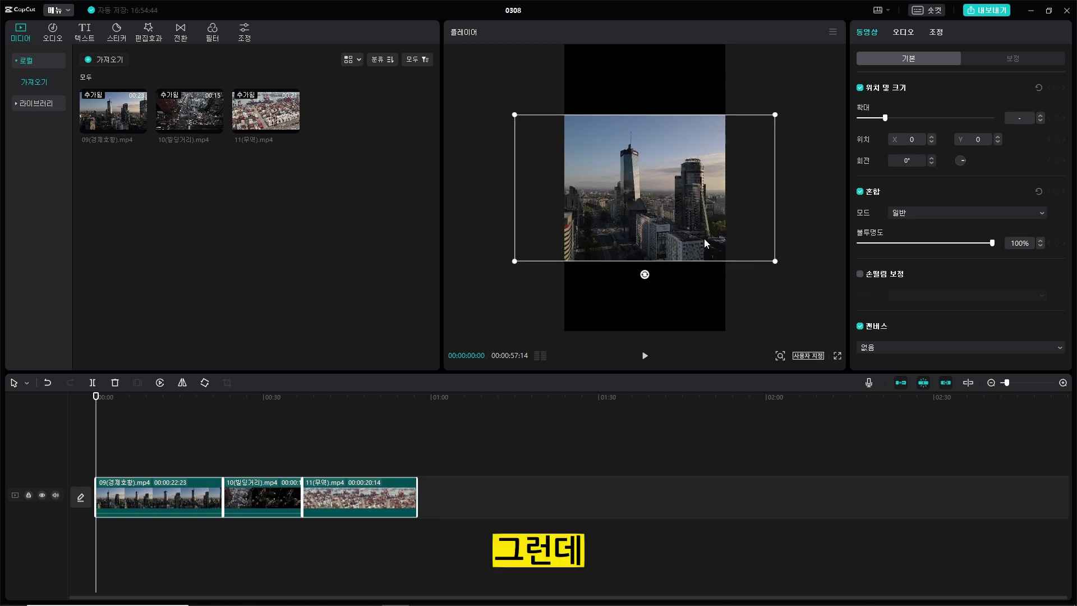
pyautogui.moveTo(704, 240); pyautogui.dragTo(668, 190)
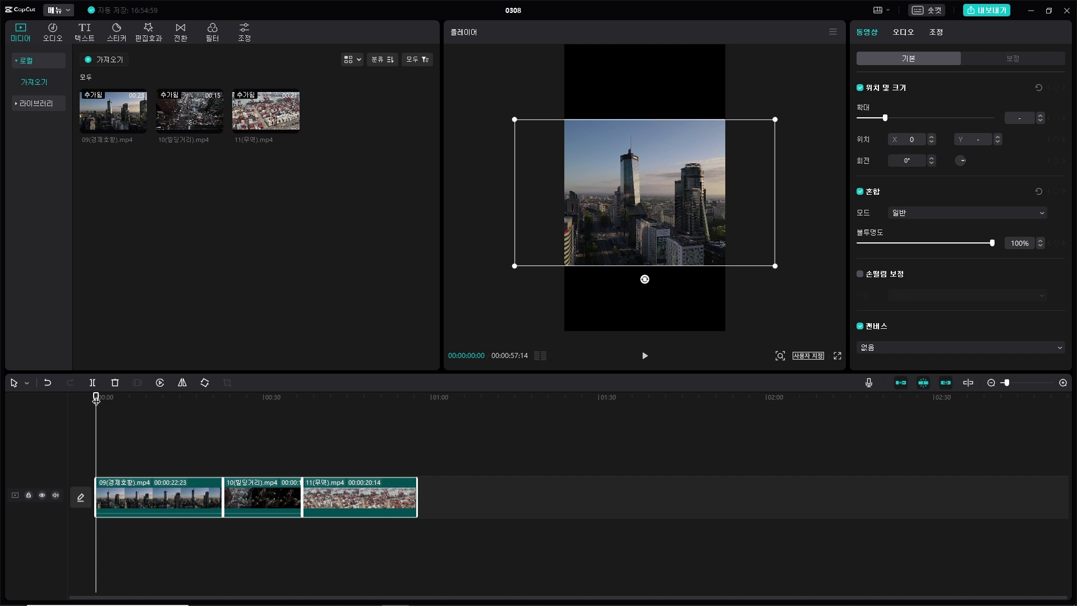
pyautogui.moveTo(96, 397); pyautogui.dragTo(206, 407)
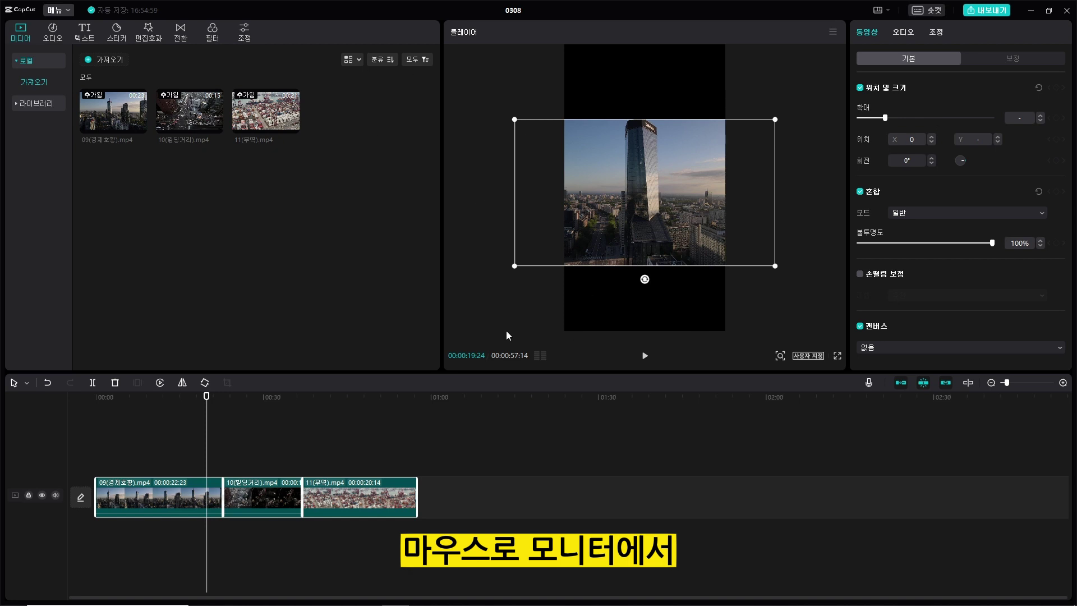
pyautogui.press('space')
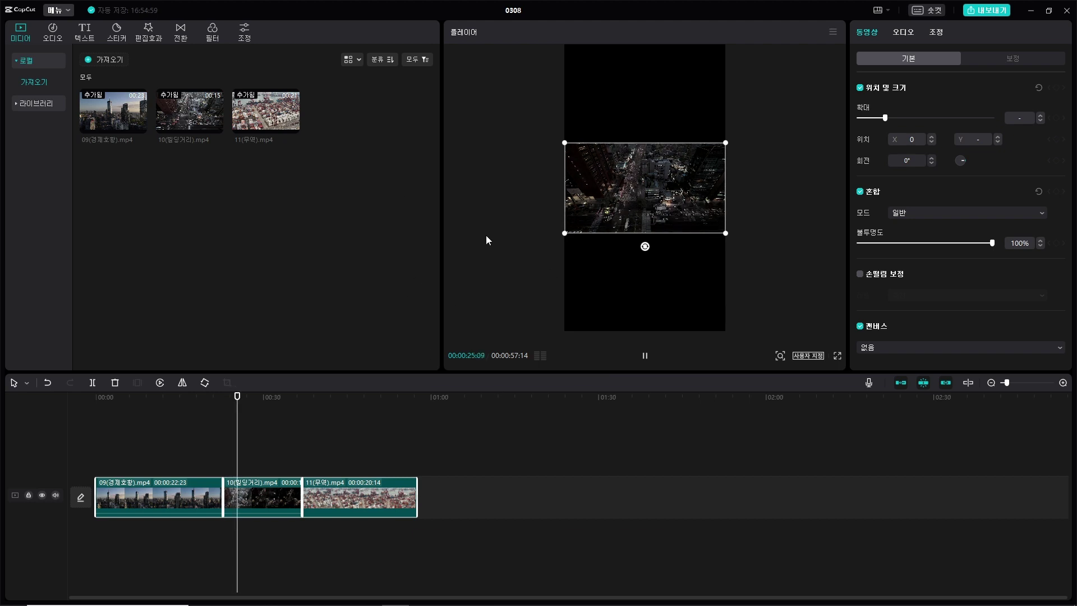
pyautogui.moveTo(249, 403); pyautogui.dragTo(125, 407)
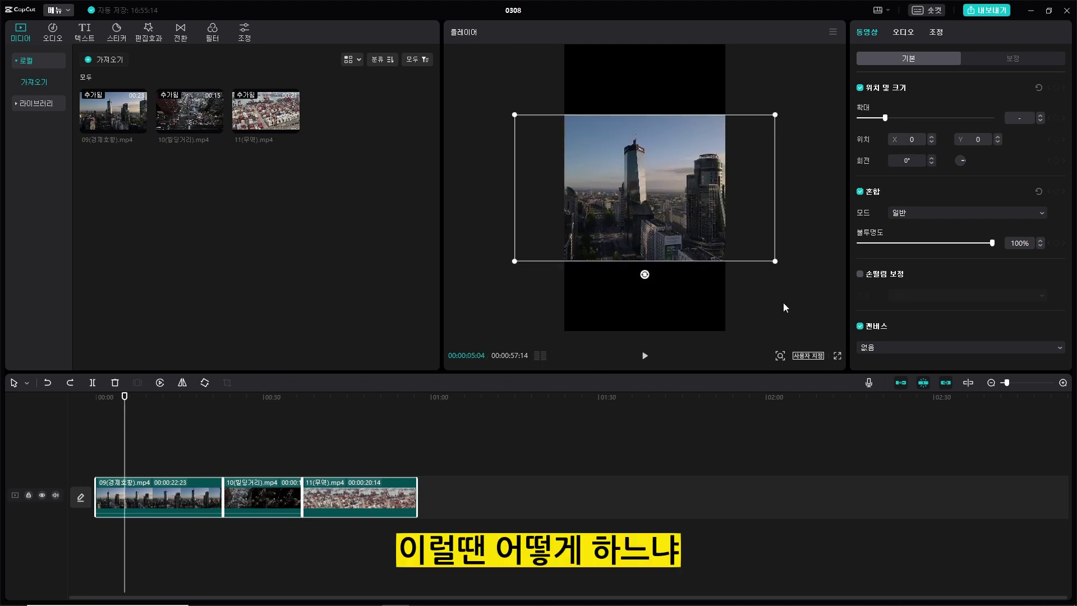
pyautogui.hotkey('ctrl', 'z')
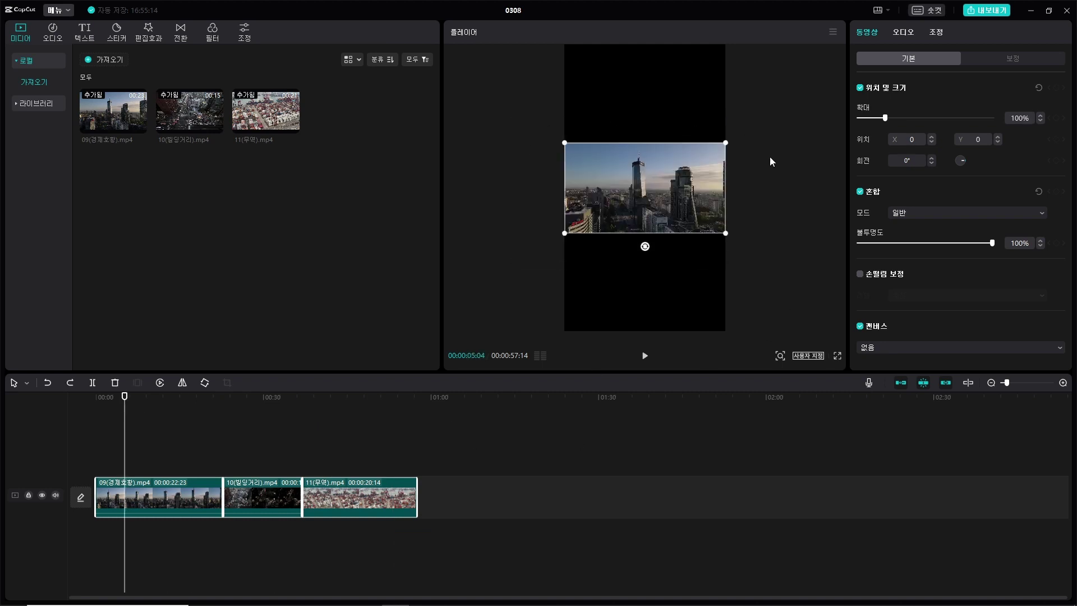
# Select all three timeline clips together and set their scale to 165%.
pyautogui.click(518, 498)
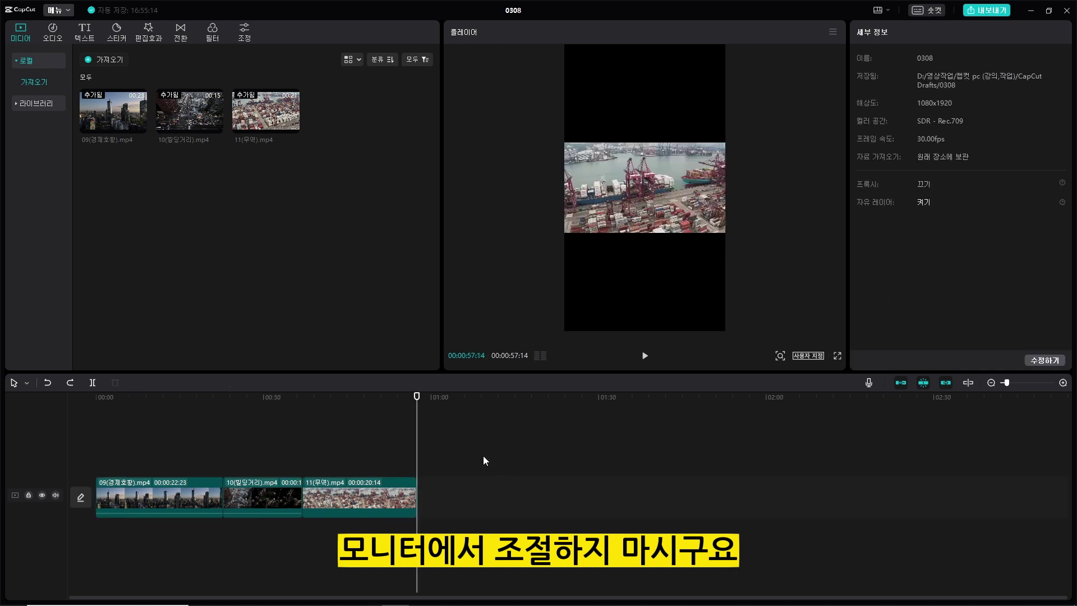
pyautogui.moveTo(495, 446); pyautogui.dragTo(129, 553)
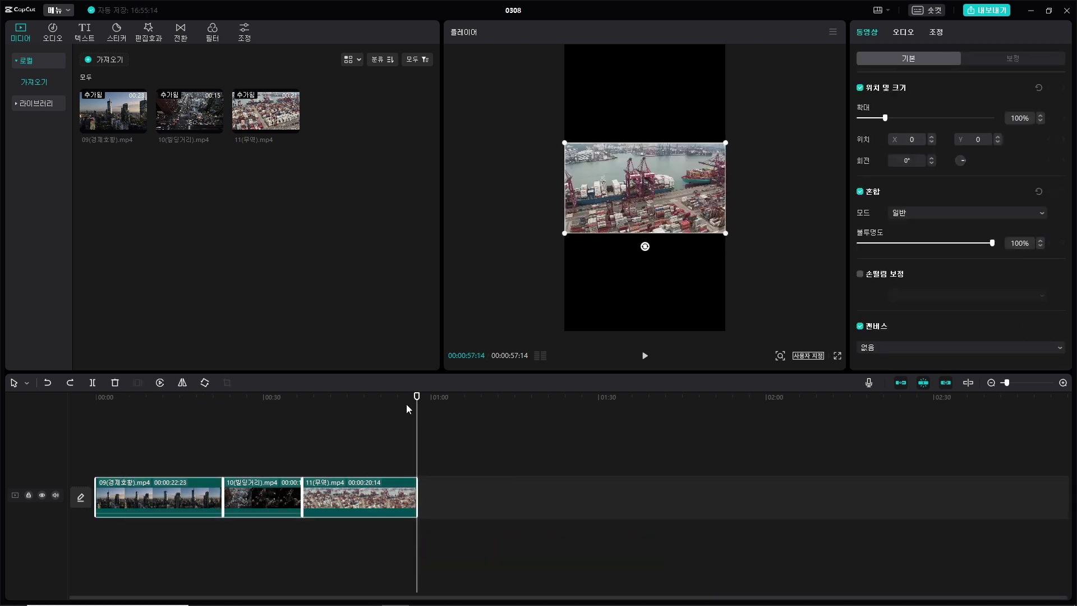
pyautogui.moveTo(416, 398); pyautogui.dragTo(114, 437)
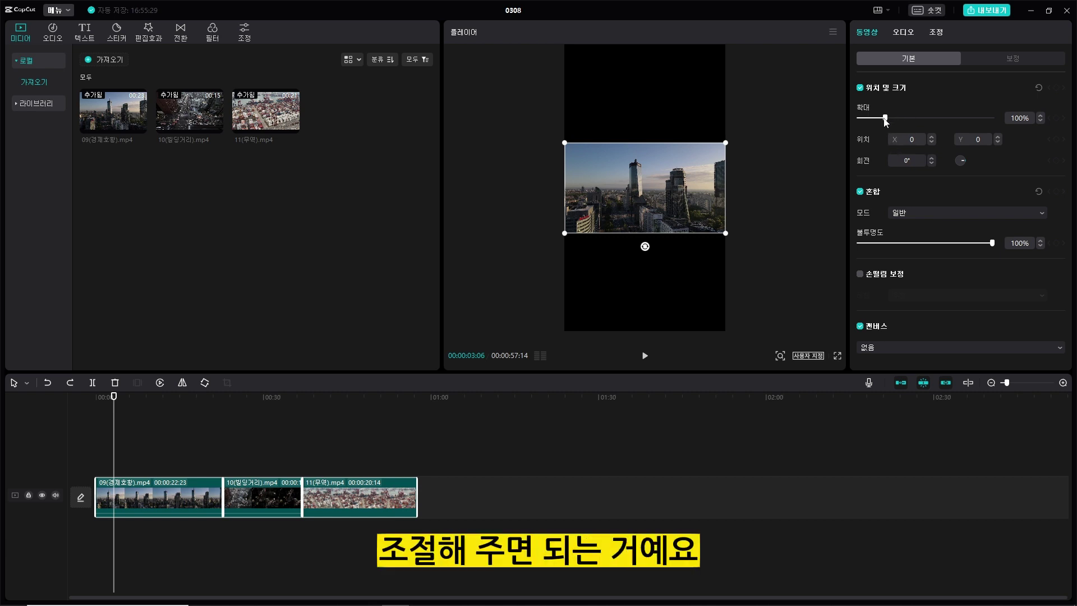
pyautogui.moveTo(885, 119); pyautogui.dragTo(904, 121)
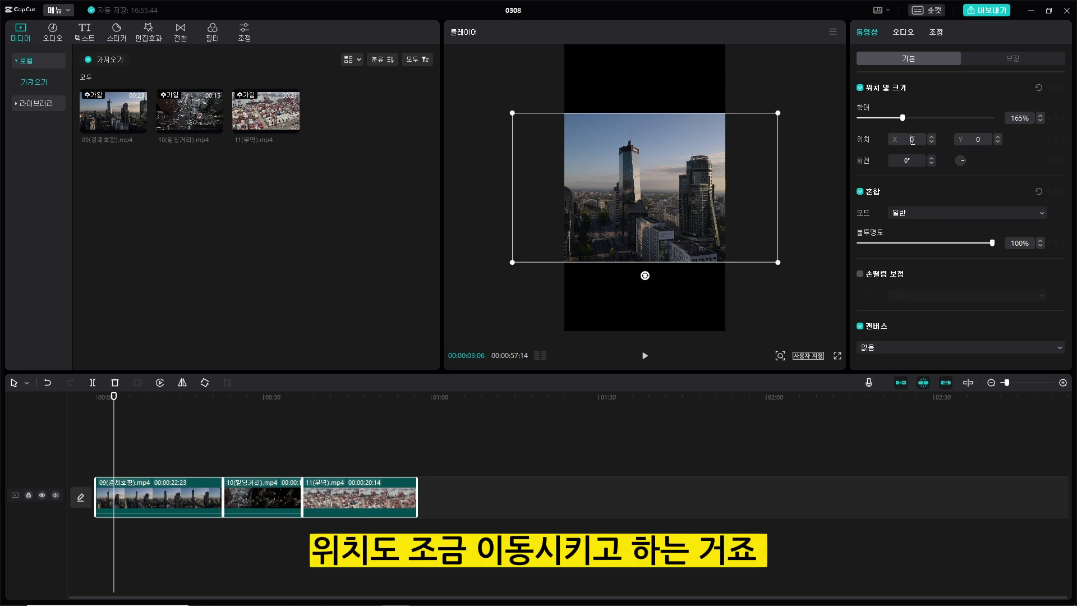
# Shift all selected clips horizontally to an X position of 85 and clear the selection.
pyautogui.click(911, 140)
pyautogui.click(931, 136)
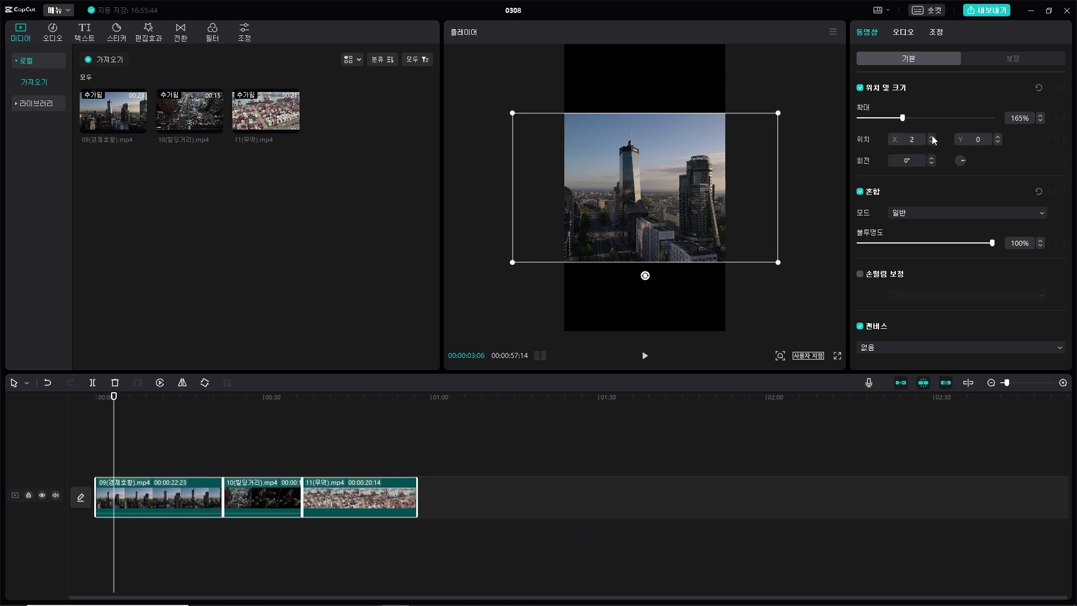
pyautogui.click(930, 136)
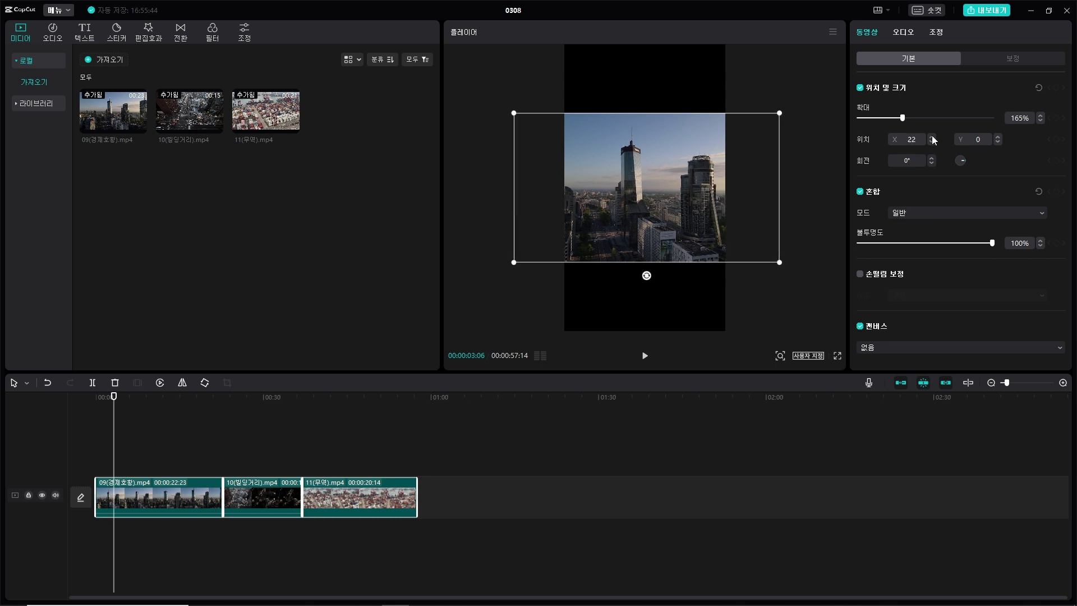
pyautogui.click(931, 137)
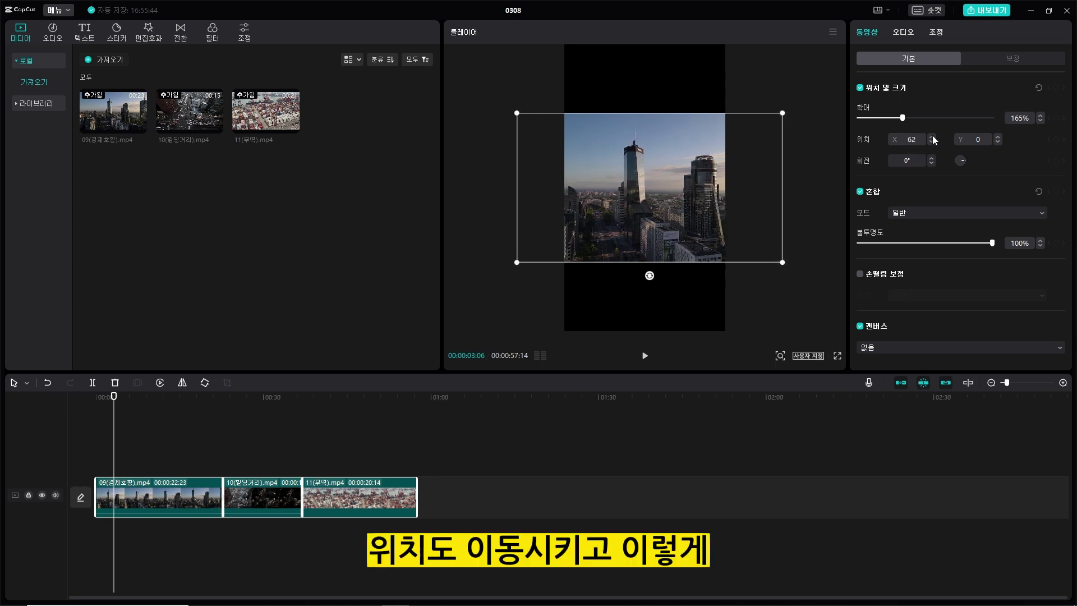
pyautogui.click(930, 137)
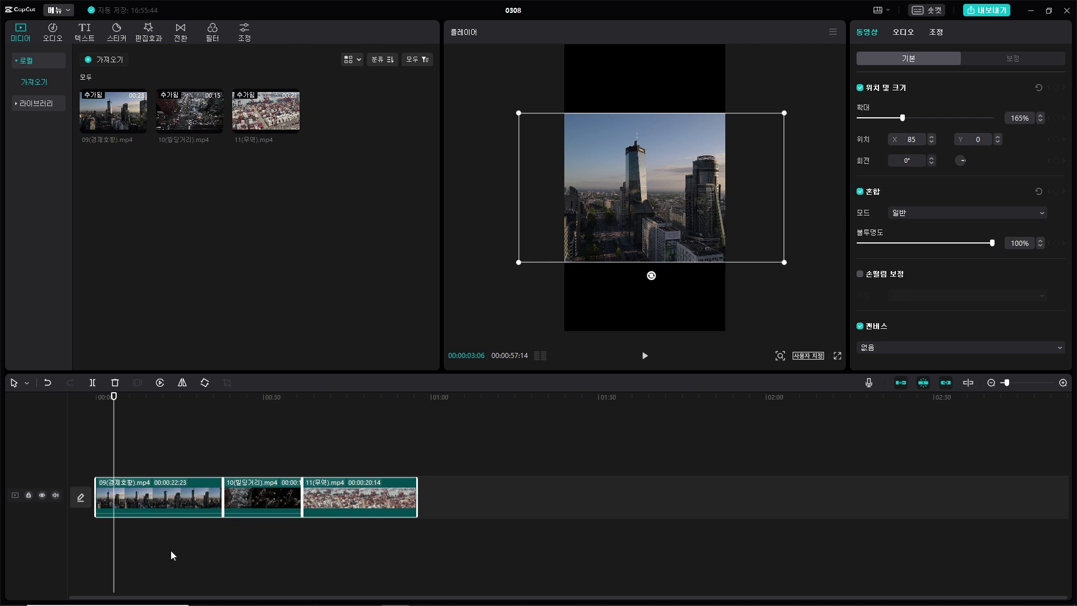
pyautogui.moveTo(111, 398); pyautogui.dragTo(52, 442)
pyautogui.click(103, 430)
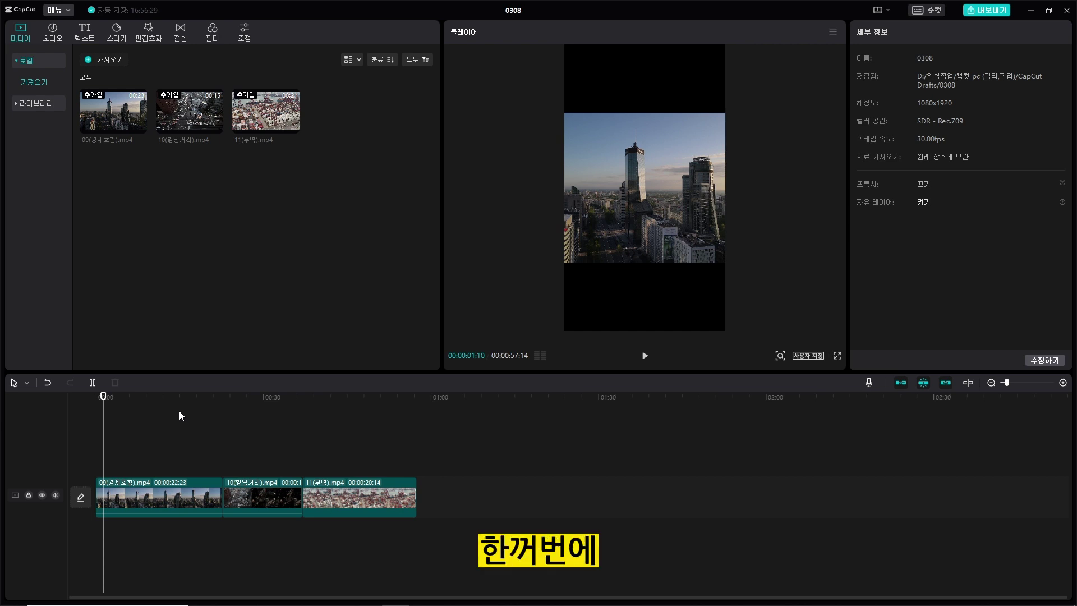
# Change the project's custom resolution to a square 1080 x 1080 and save the settings.
pyautogui.click(1045, 360)
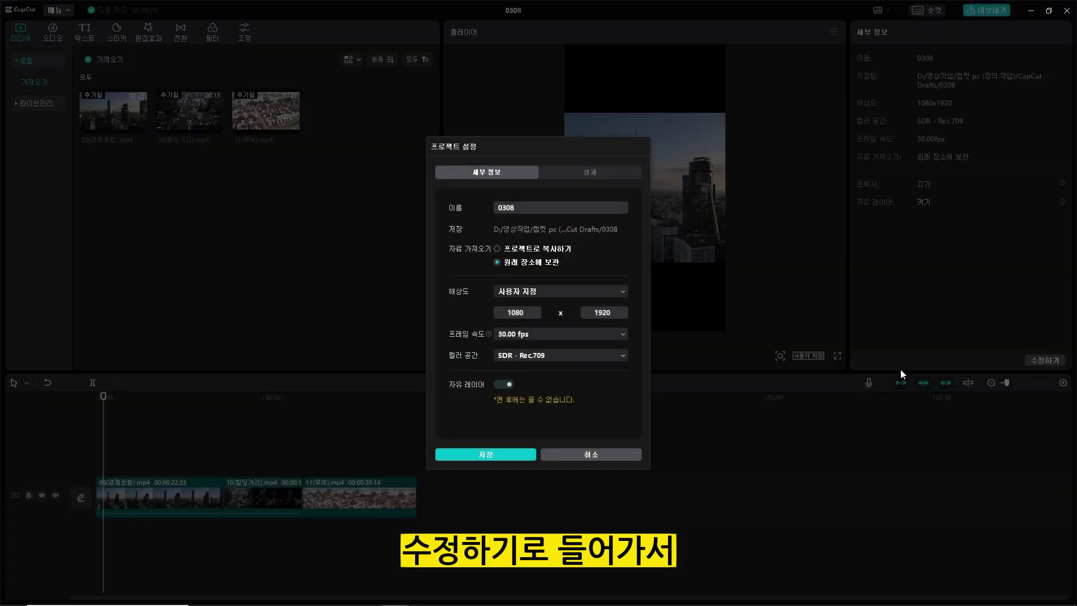
pyautogui.doubleClick(604, 312)
pyautogui.write('1080')
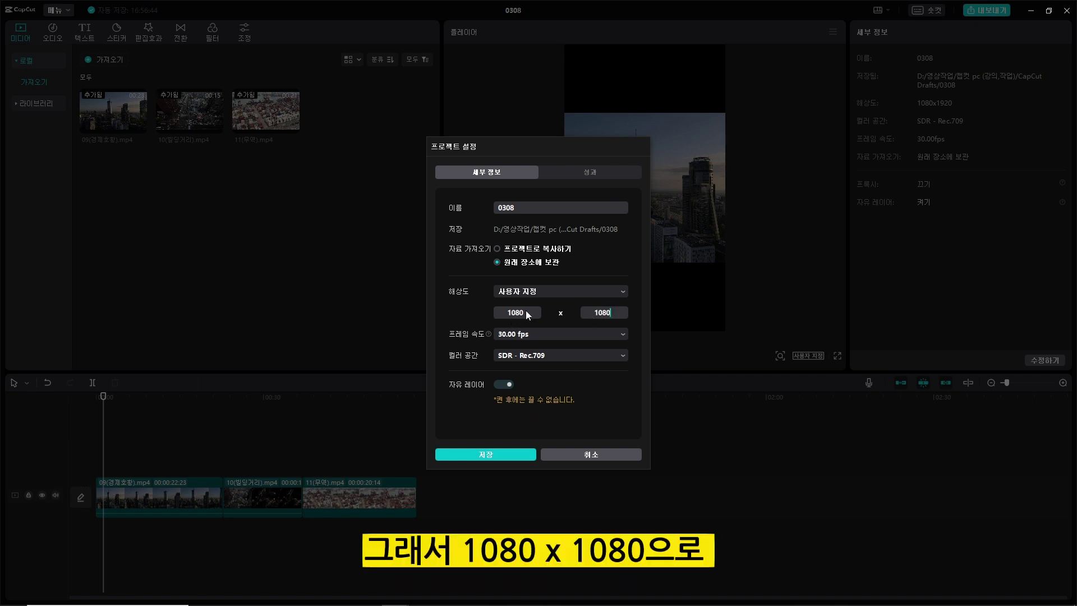
pyautogui.click(524, 454)
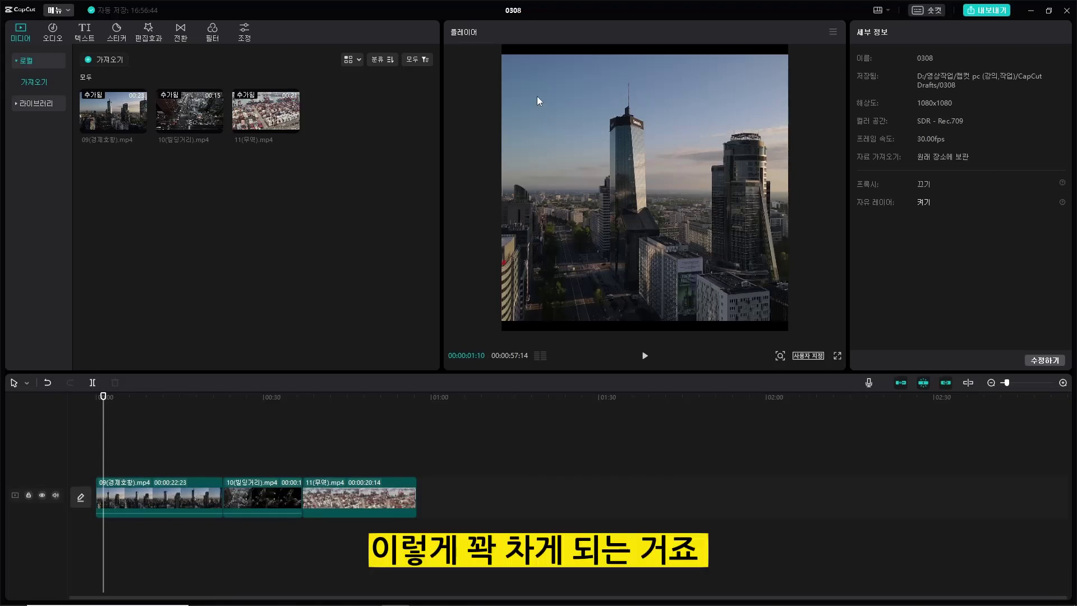
# Select all three timeline clips and set their scale to 100% and their X position to 0.
pyautogui.click(199, 491)
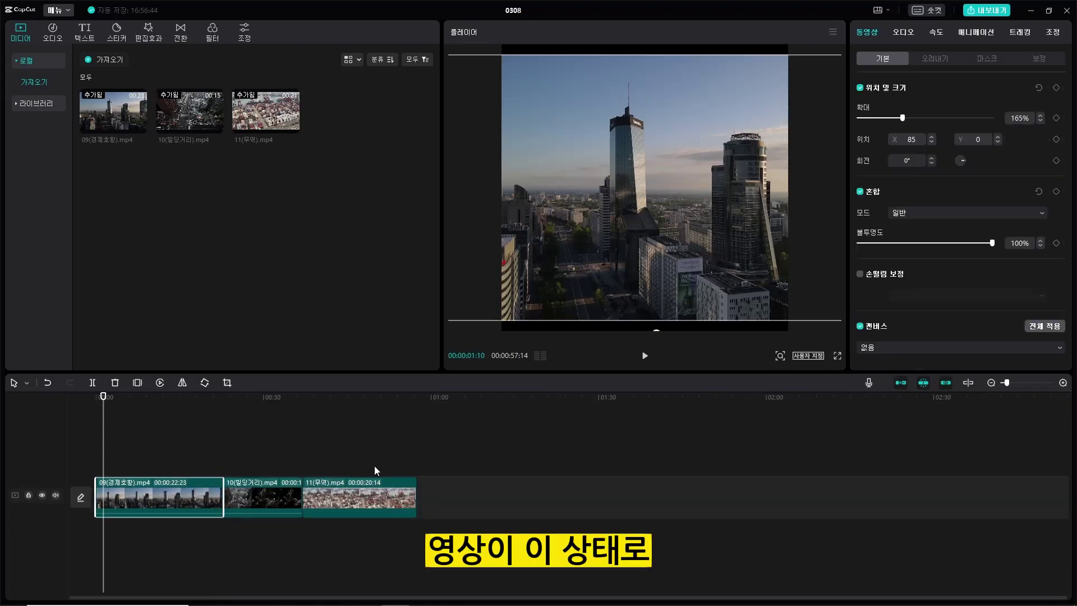
pyautogui.press('space')
pyautogui.moveTo(480, 469); pyautogui.dragTo(168, 531)
pyautogui.moveTo(909, 119); pyautogui.dragTo(886, 122)
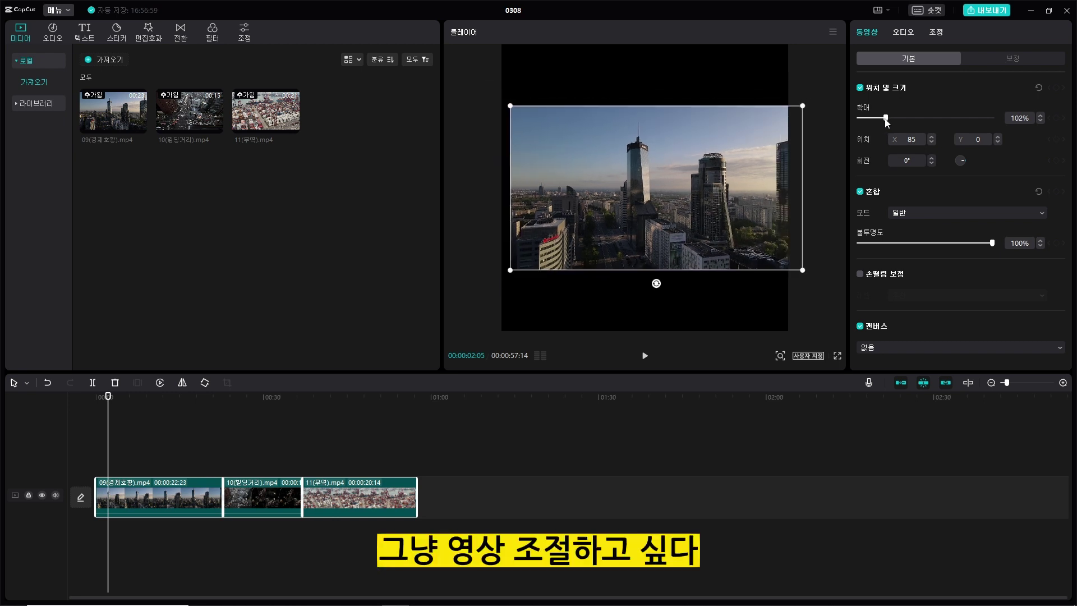
pyautogui.click(1011, 119)
pyautogui.write('100')
pyautogui.press('Return')
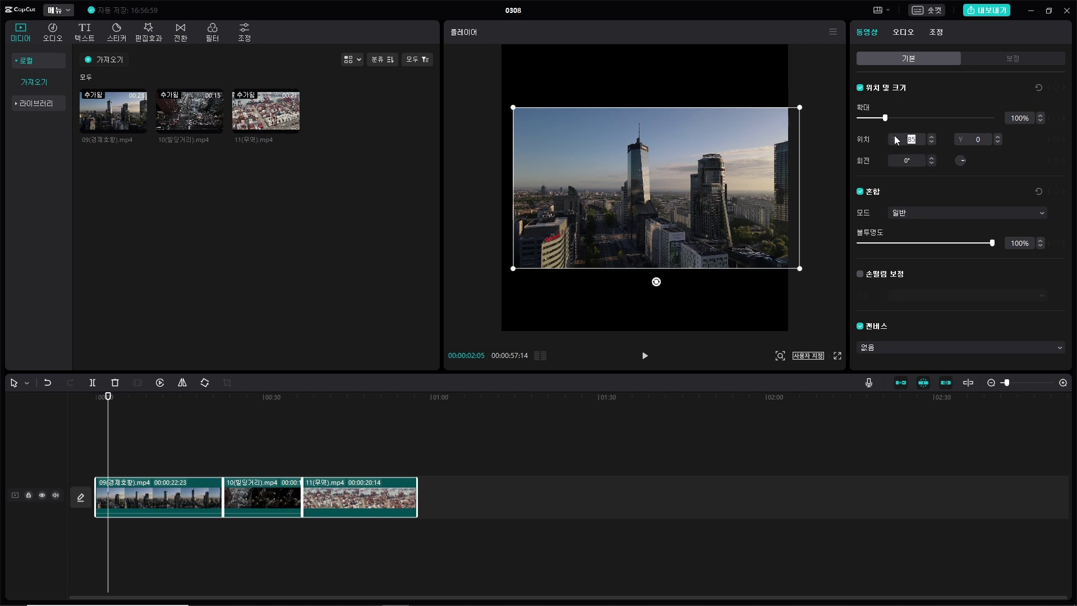
pyautogui.write('0')
pyautogui.press('Return')
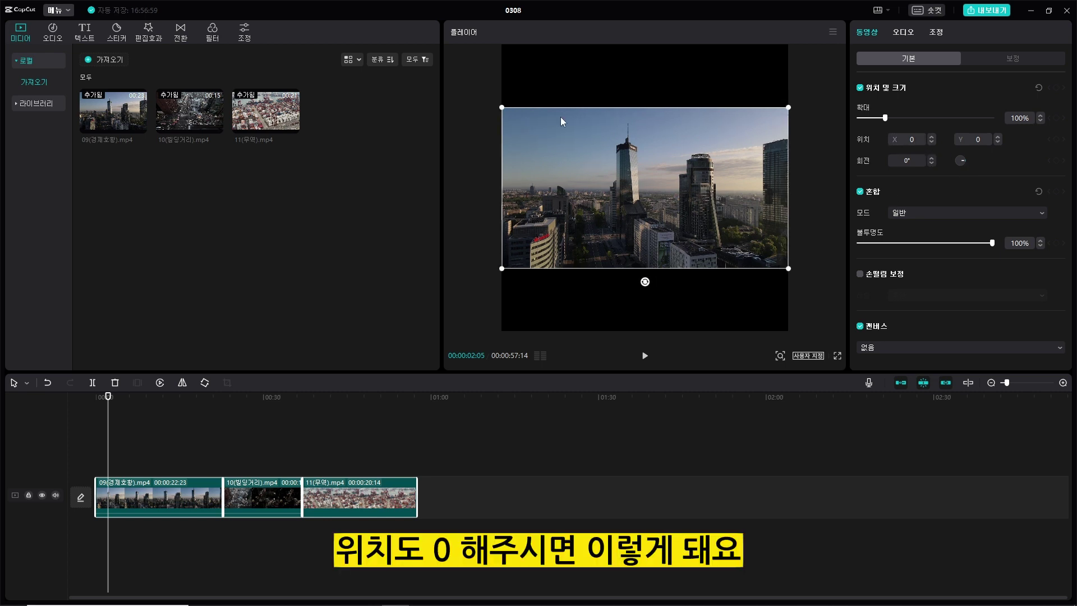
# Go to about 00:00:45:27 in the timeline and enlarge the container port clip by its frame in the player.
pyautogui.moveTo(108, 400); pyautogui.dragTo(353, 439)
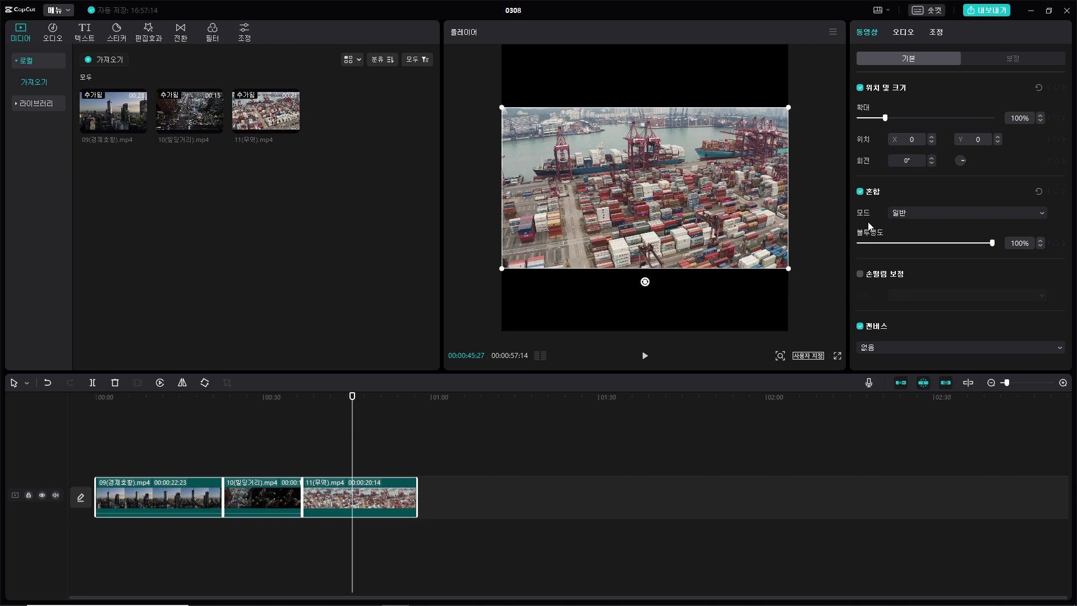
pyautogui.moveTo(790, 274)
pyautogui.mouseDown()
pyautogui.moveTo(827, 303)
pyautogui.moveTo(767, 239)
pyautogui.moveTo(802, 281)
pyautogui.mouseUp()
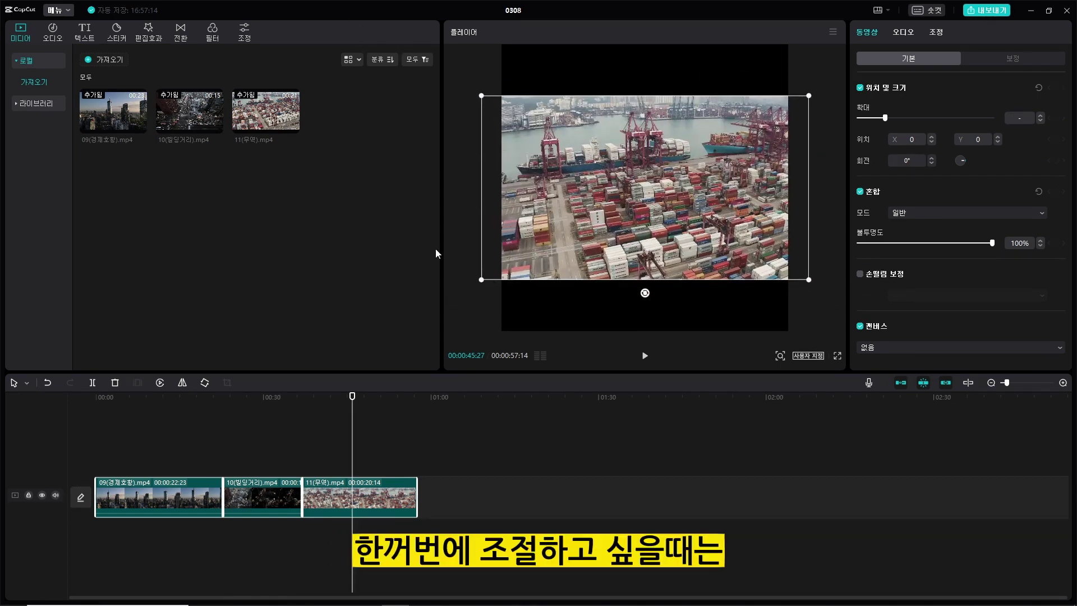